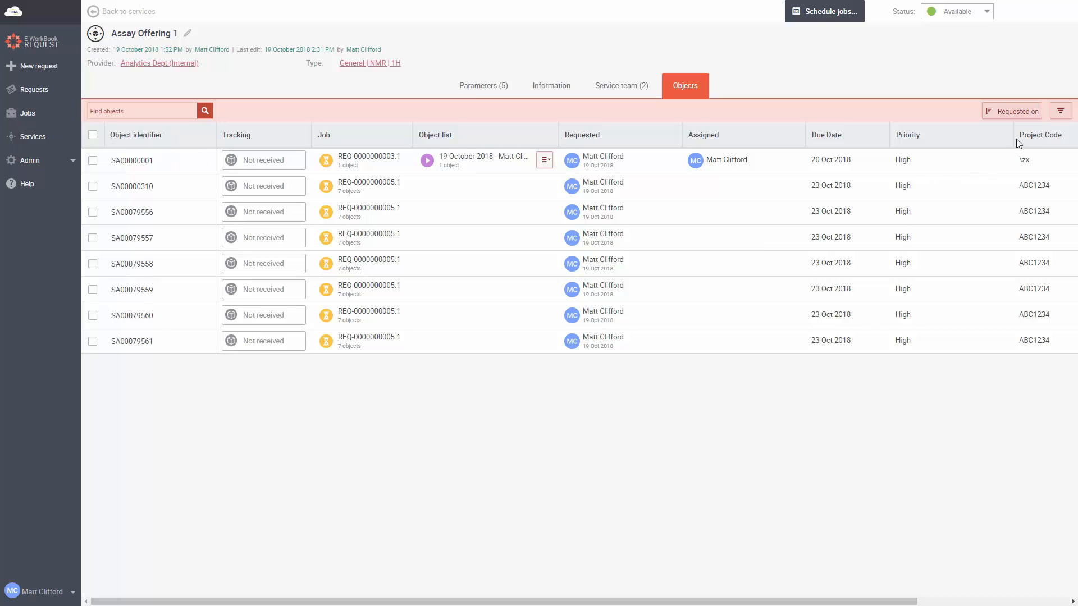
# Filter the objects to those with Not received tracking that are not in an object list.
pyautogui.click(1061, 111)
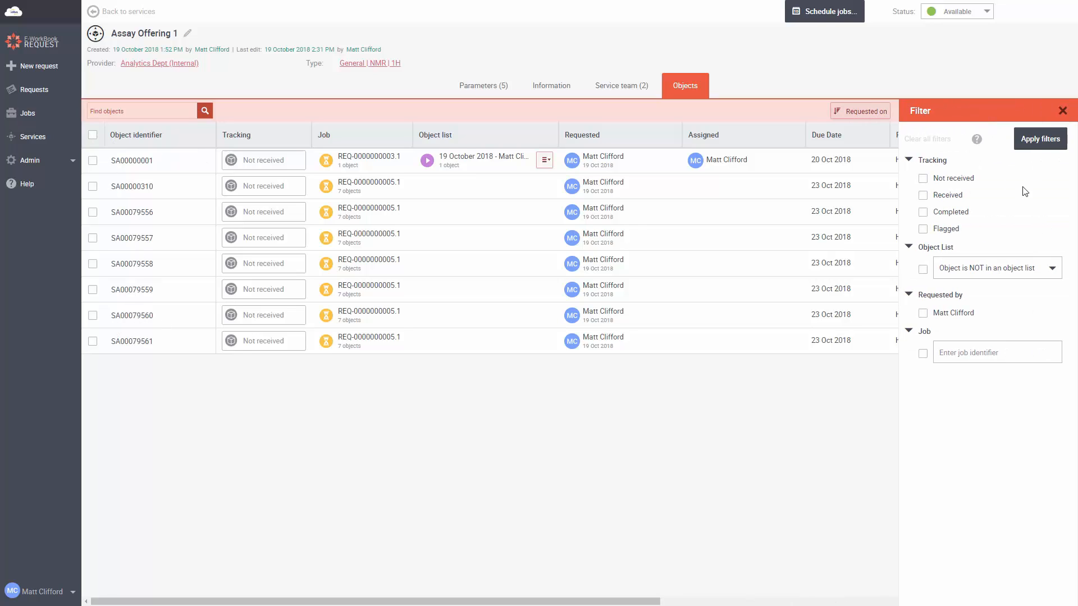
pyautogui.click(922, 270)
pyautogui.click(923, 179)
pyautogui.click(1045, 143)
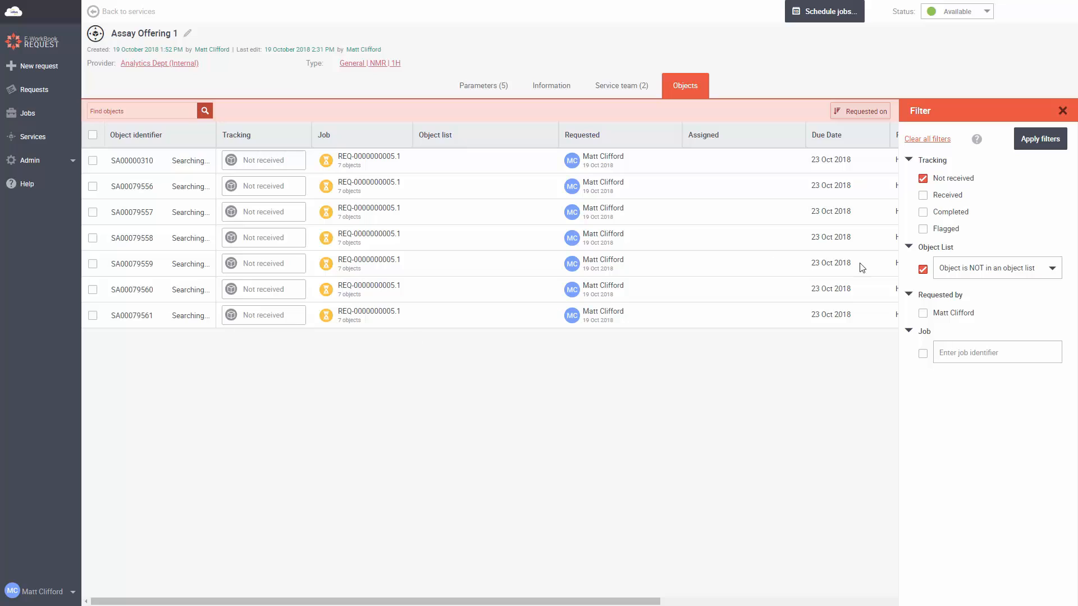
pyautogui.click(1062, 110)
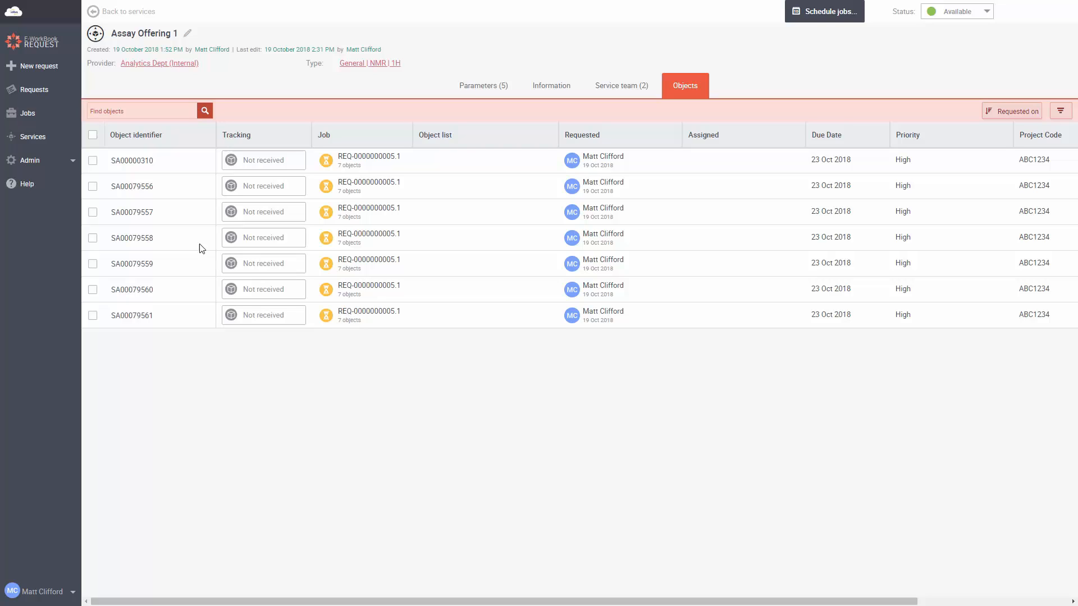
# Set the tracking status of objects SA00000310, SA00079557, SA00079558 and SA00079559 to Received.
pyautogui.click(92, 162)
pyautogui.click(93, 213)
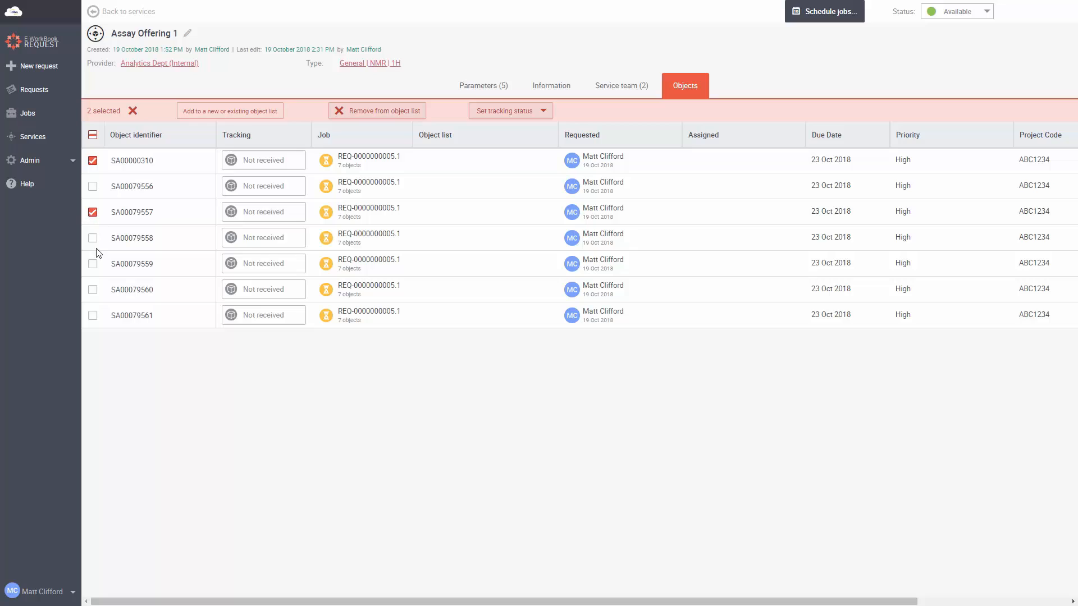
pyautogui.click(92, 239)
pyautogui.click(93, 264)
pyautogui.click(534, 111)
pyautogui.click(514, 168)
# Create a new object list from the selected objects, replacing the number in its name with Demo1 and assigning it to the list's named creator.
pyautogui.click(233, 114)
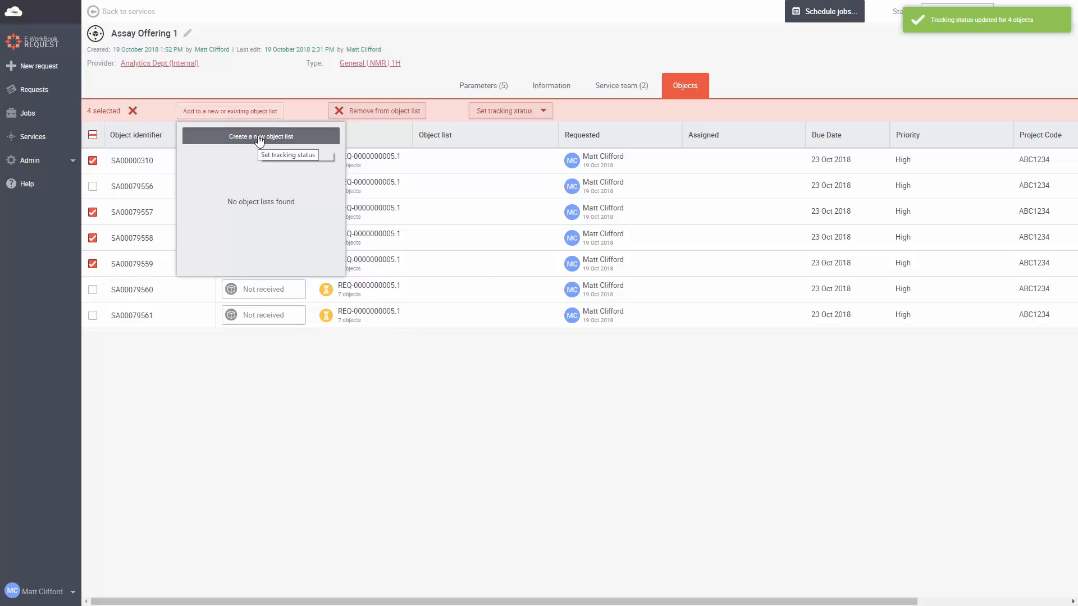
pyautogui.click(258, 137)
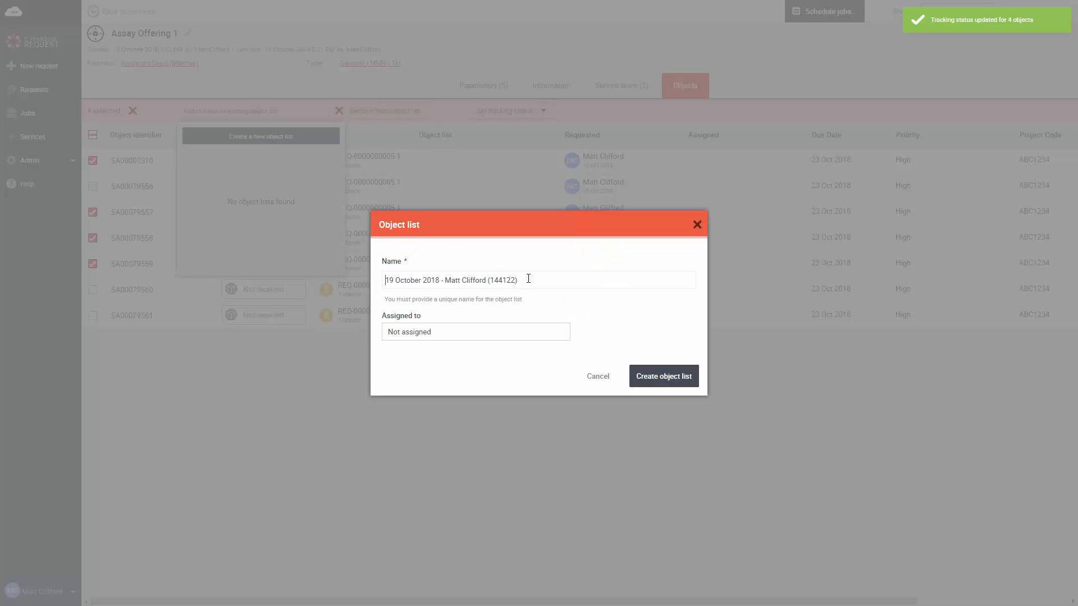
pyautogui.moveTo(529, 279); pyautogui.dragTo(491, 284)
pyautogui.write('Demo1')
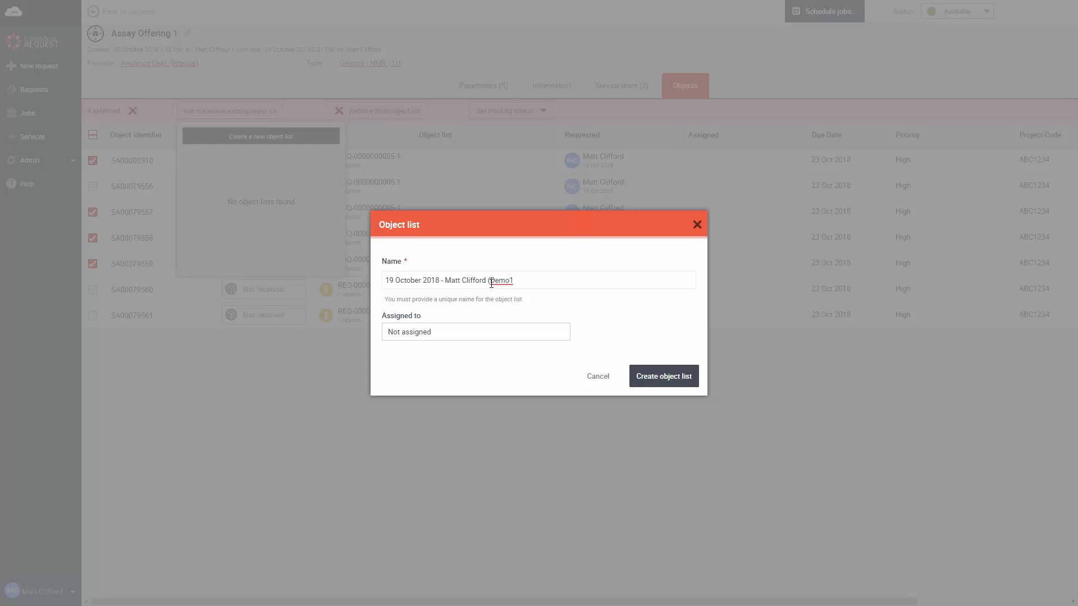
pyautogui.click(485, 332)
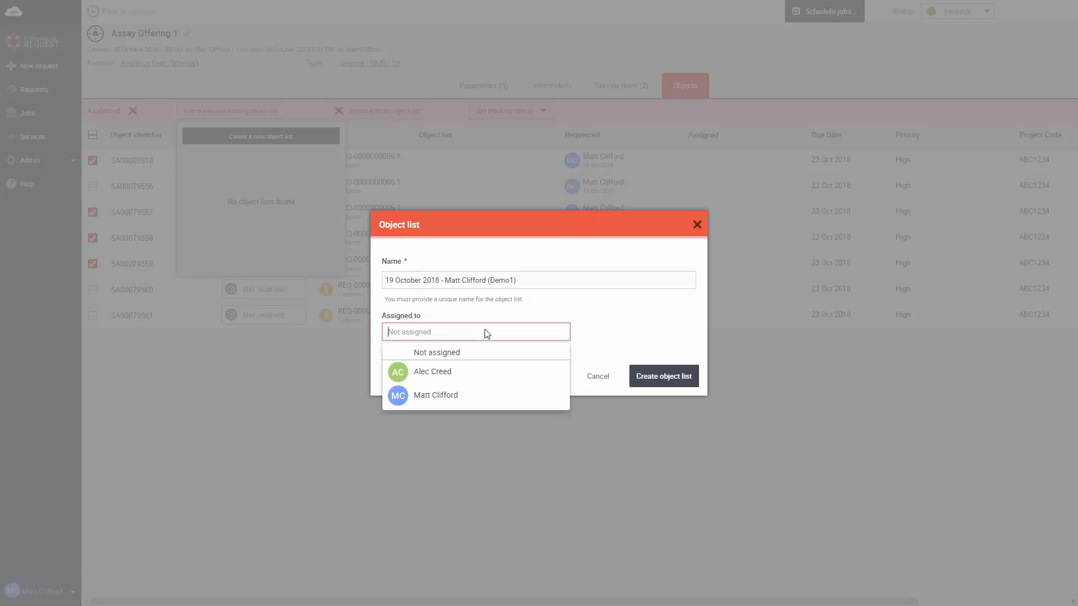
pyautogui.click(444, 396)
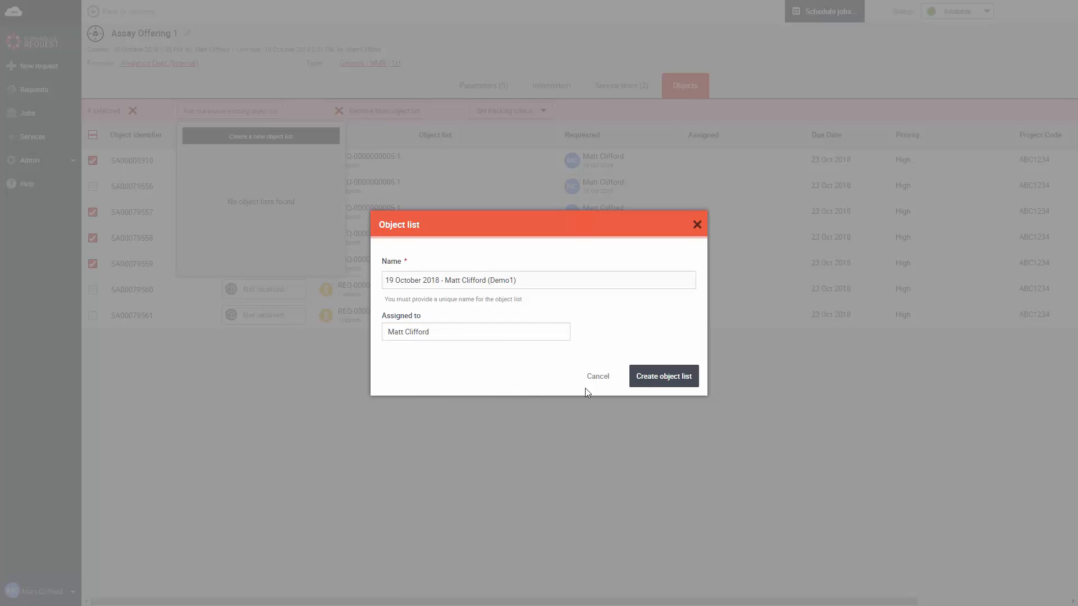
pyautogui.click(647, 377)
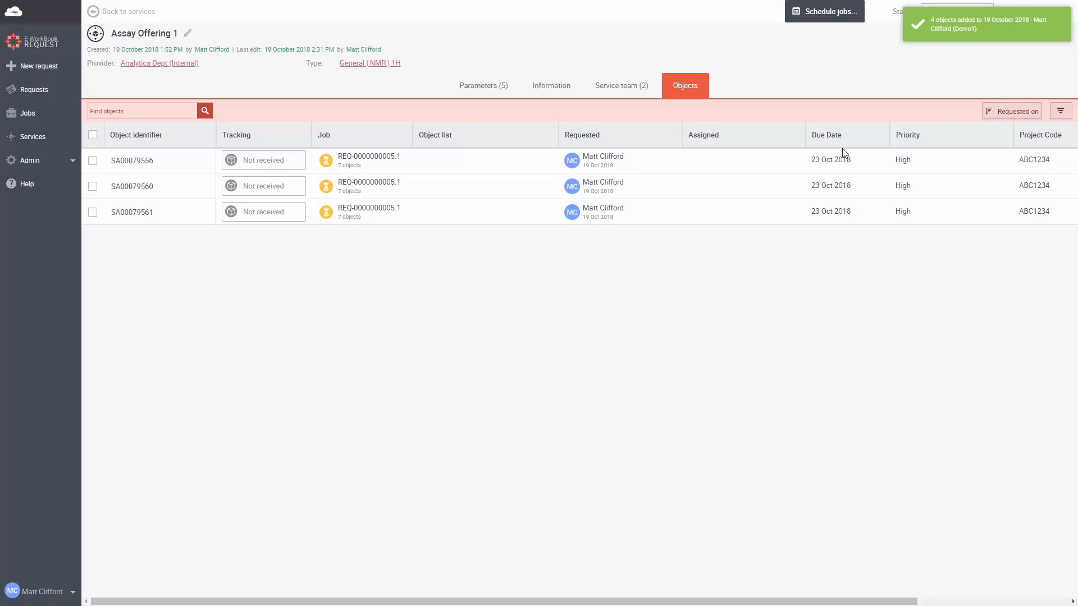
# Clear the existing filters and show only objects in the specific object list marked Demo1.
pyautogui.click(1061, 114)
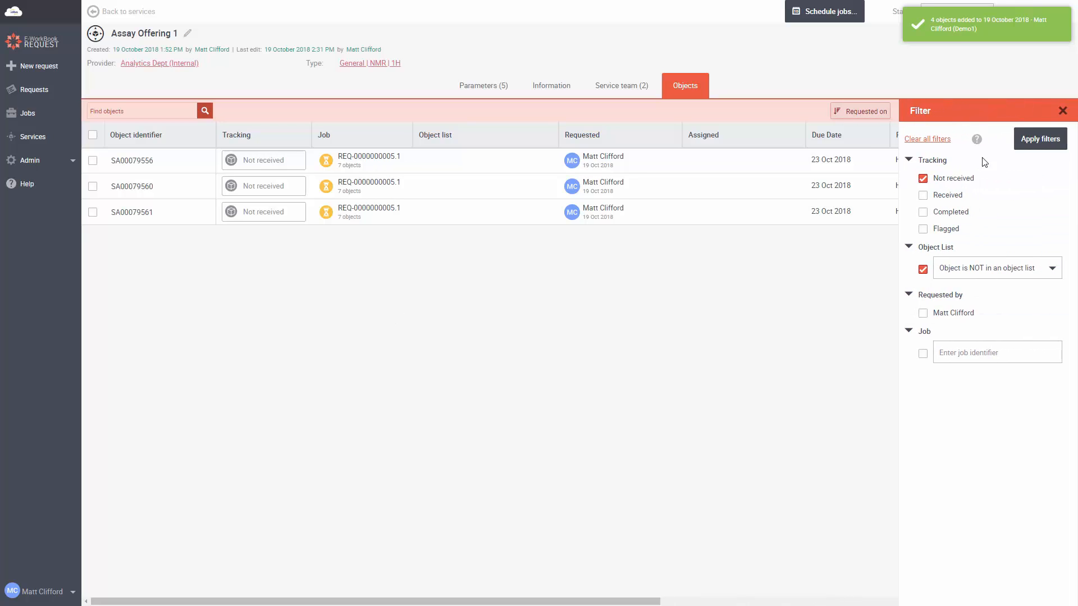
pyautogui.click(925, 141)
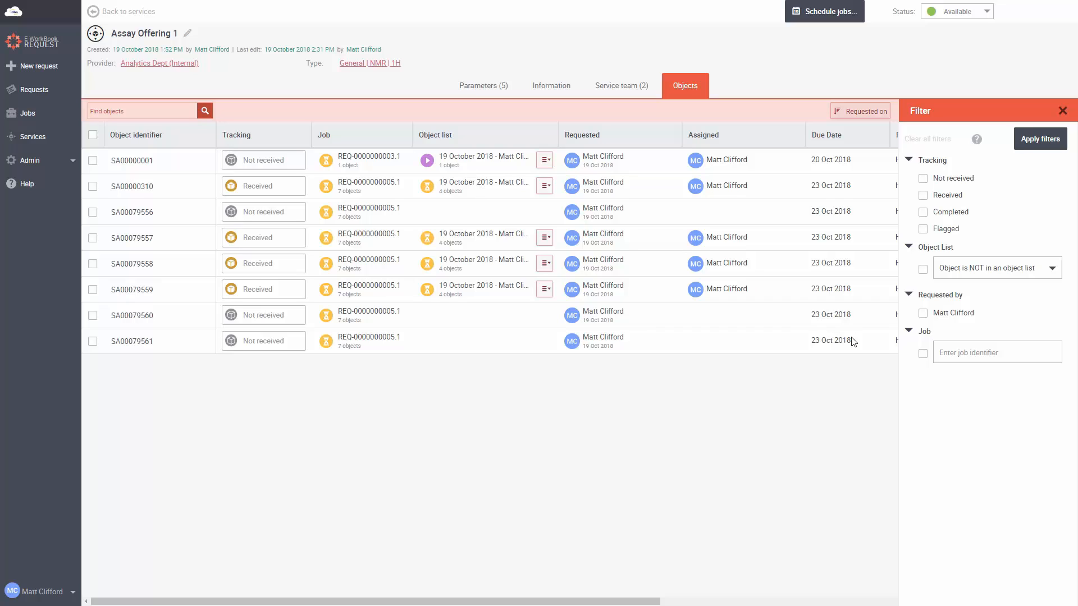
pyautogui.click(1042, 274)
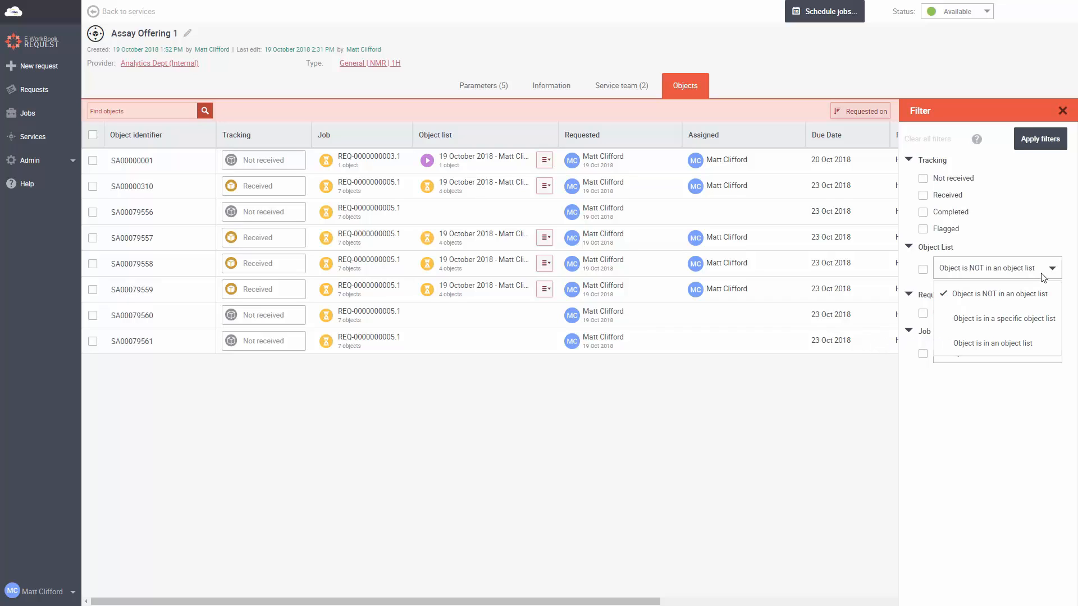
pyautogui.click(1021, 320)
pyautogui.click(990, 296)
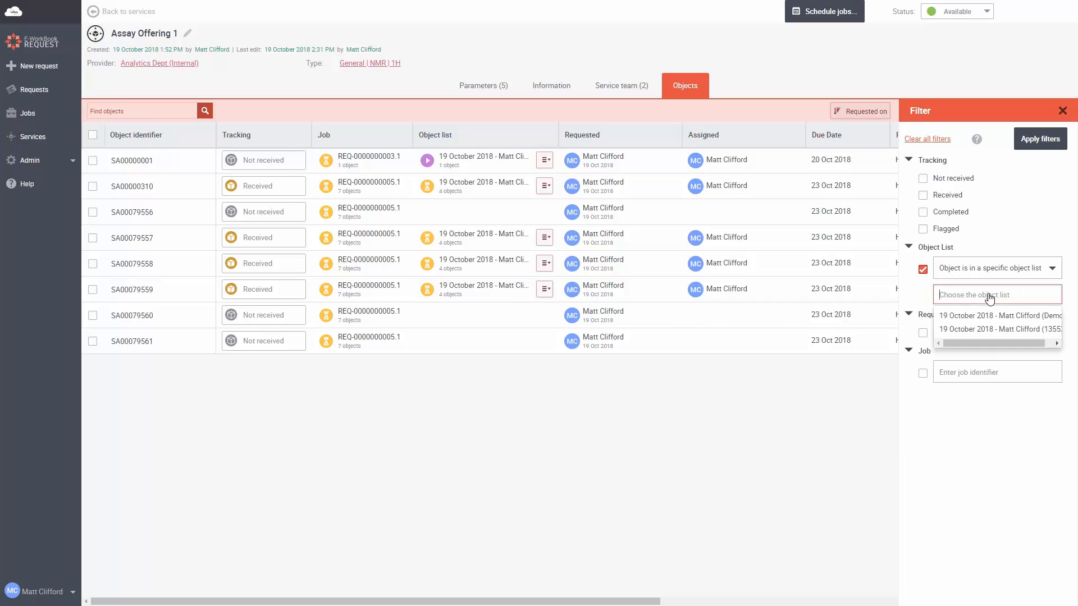
pyautogui.write('de')
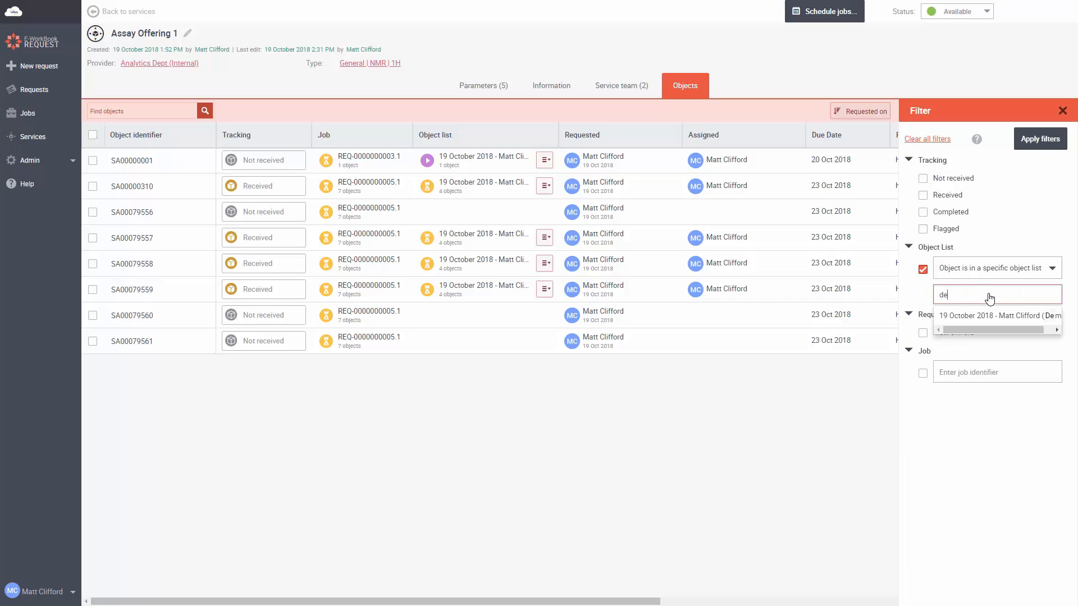
pyautogui.click(996, 315)
pyautogui.click(1058, 138)
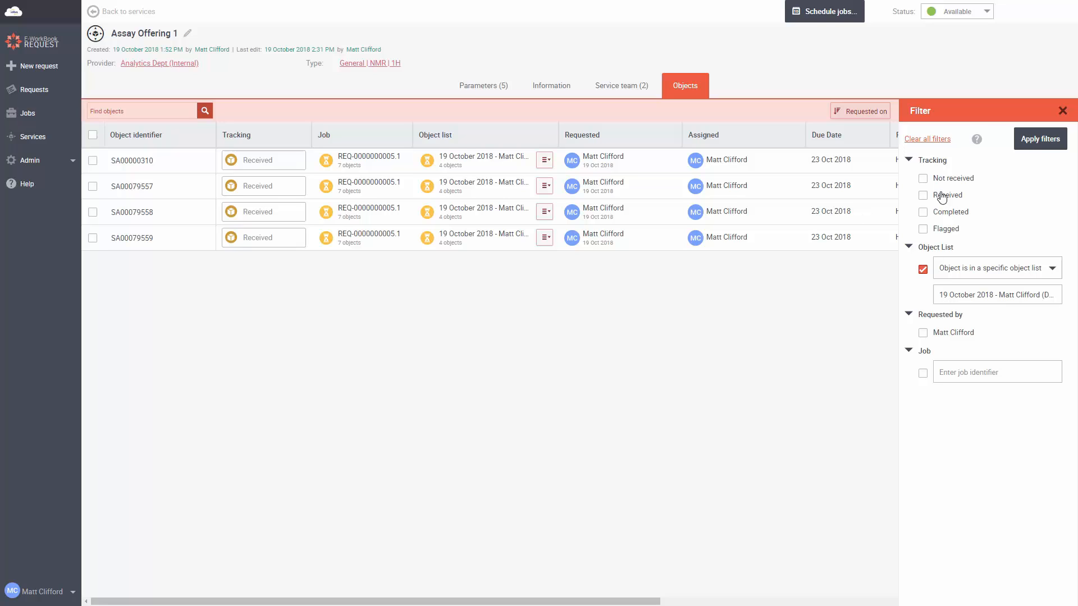
pyautogui.click(1063, 111)
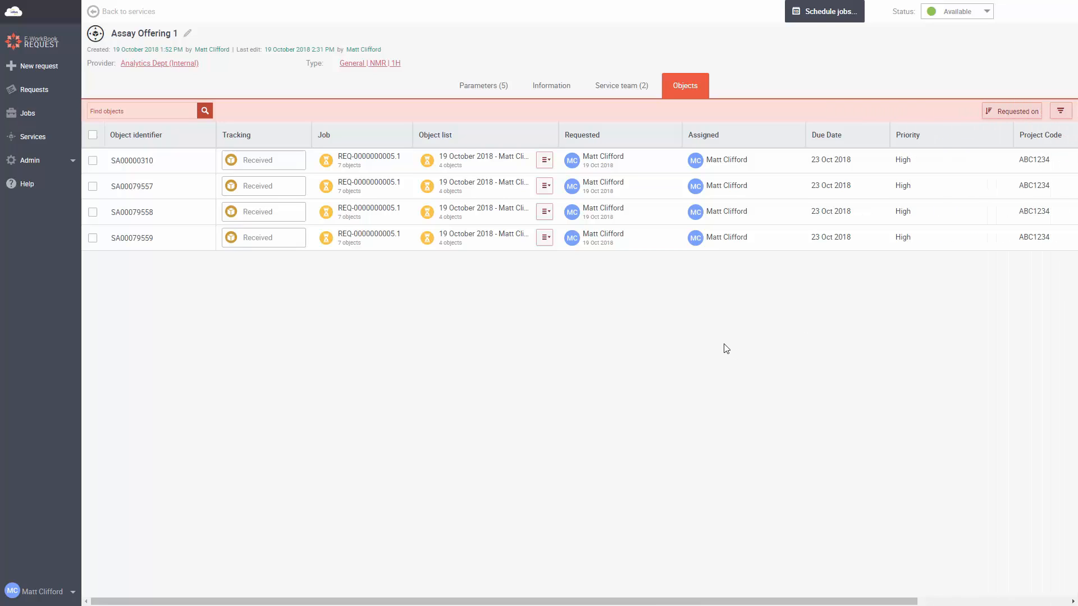
# Start an ELN record from the Demo1 object list, choosing the assignee's first-name folder under Administrators as its location.
pyautogui.click(546, 161)
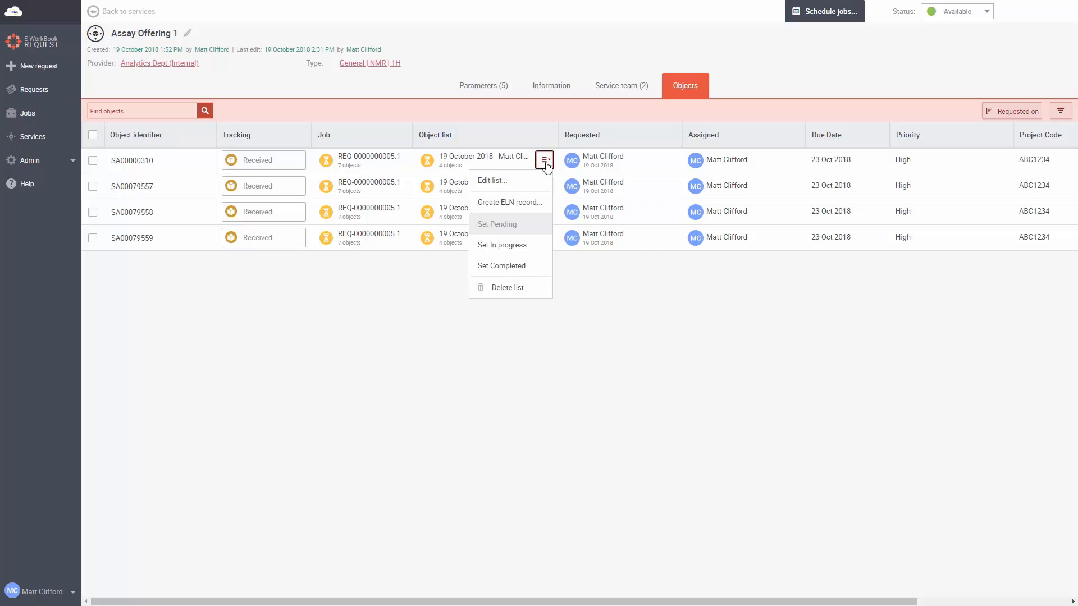
pyautogui.click(527, 209)
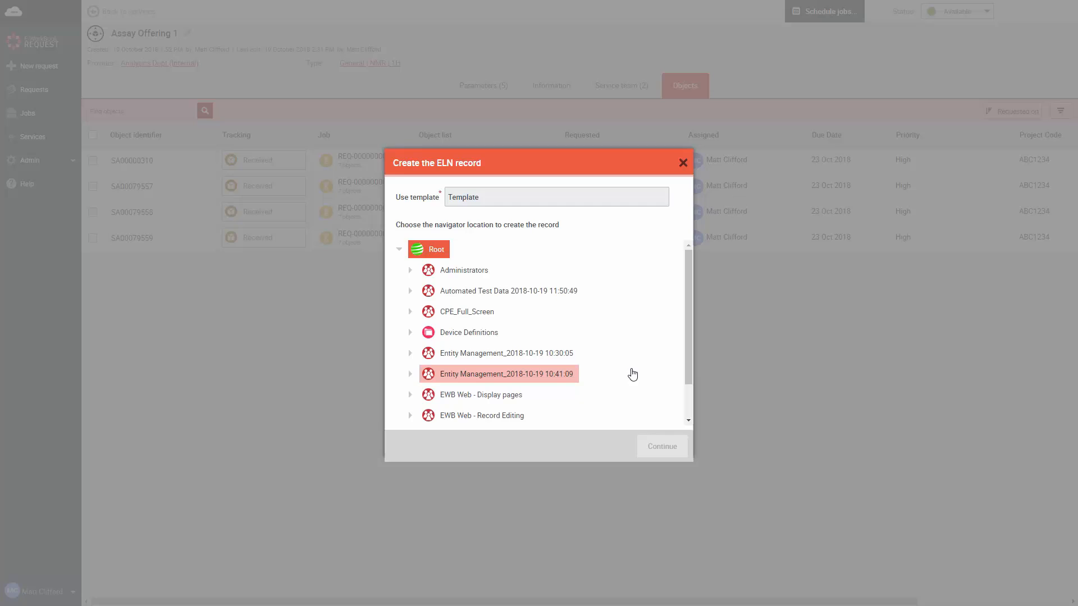
pyautogui.click(432, 271)
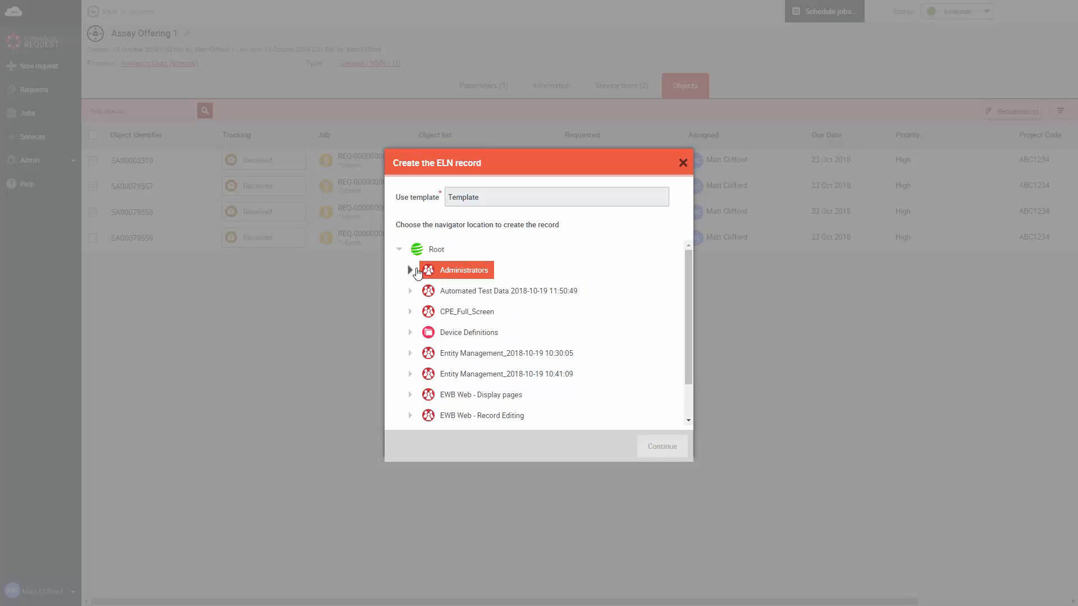
pyautogui.click(409, 269)
pyautogui.scroll(-10, 525, 352)
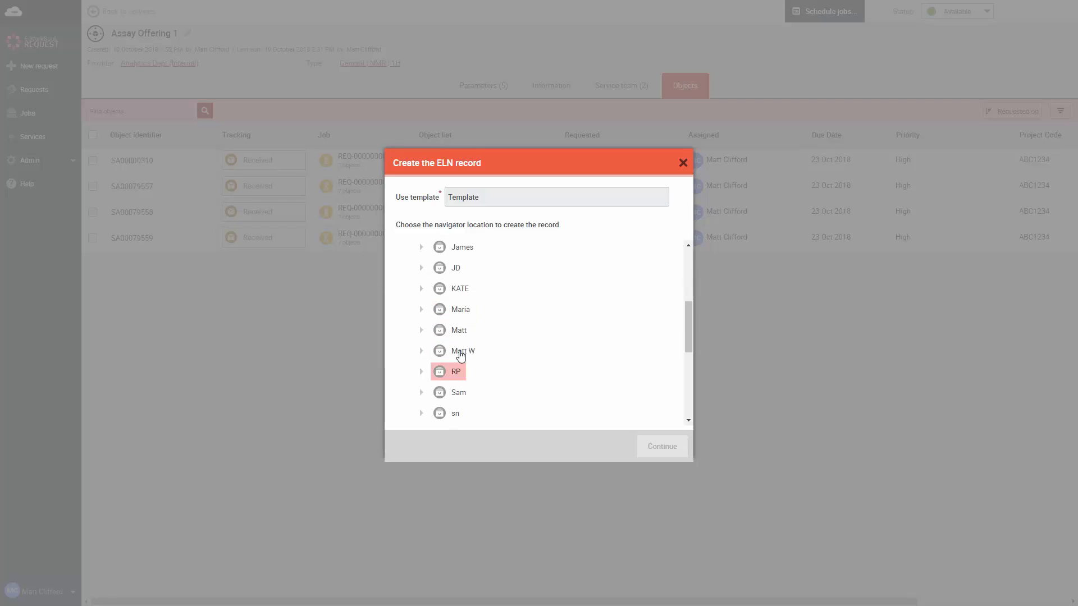
pyautogui.click(459, 330)
pyautogui.click(682, 452)
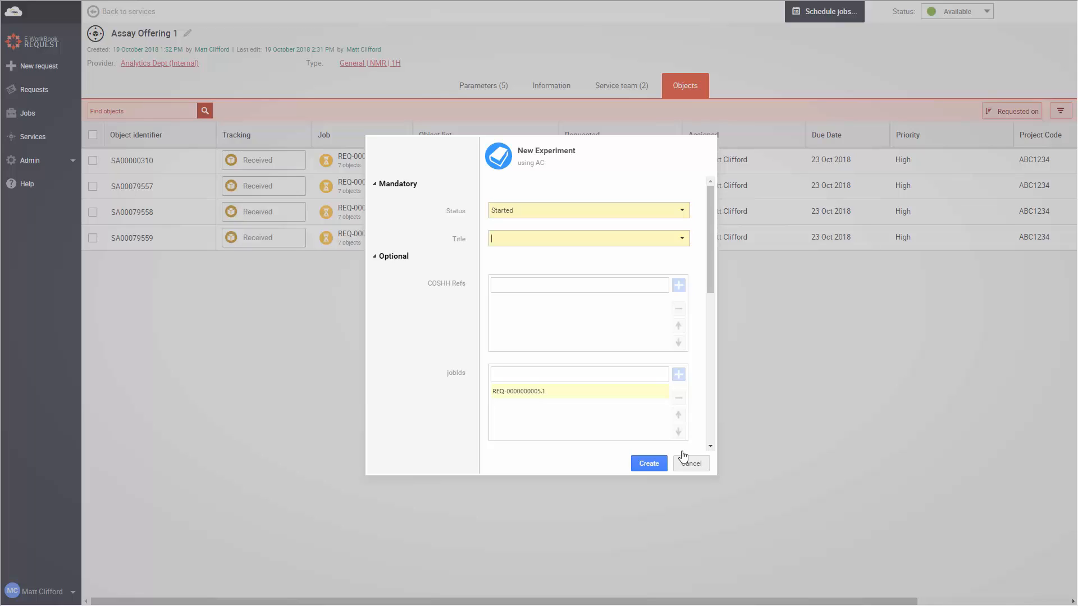
# Title the new experiment DEMO1, create it and open it.
pyautogui.write('DEMO1')
pyautogui.click(650, 461)
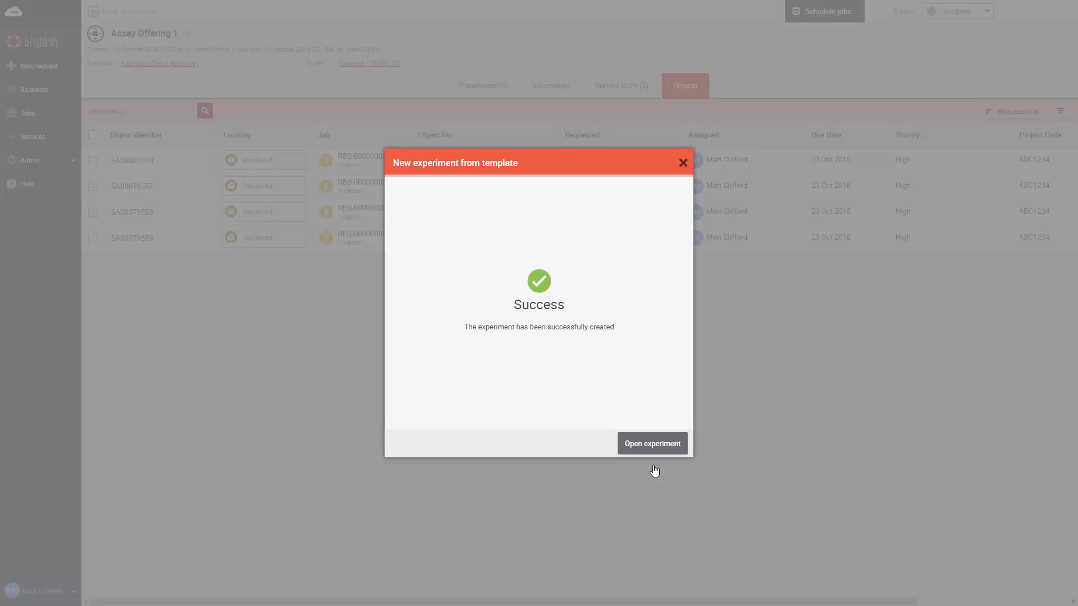
pyautogui.click(669, 449)
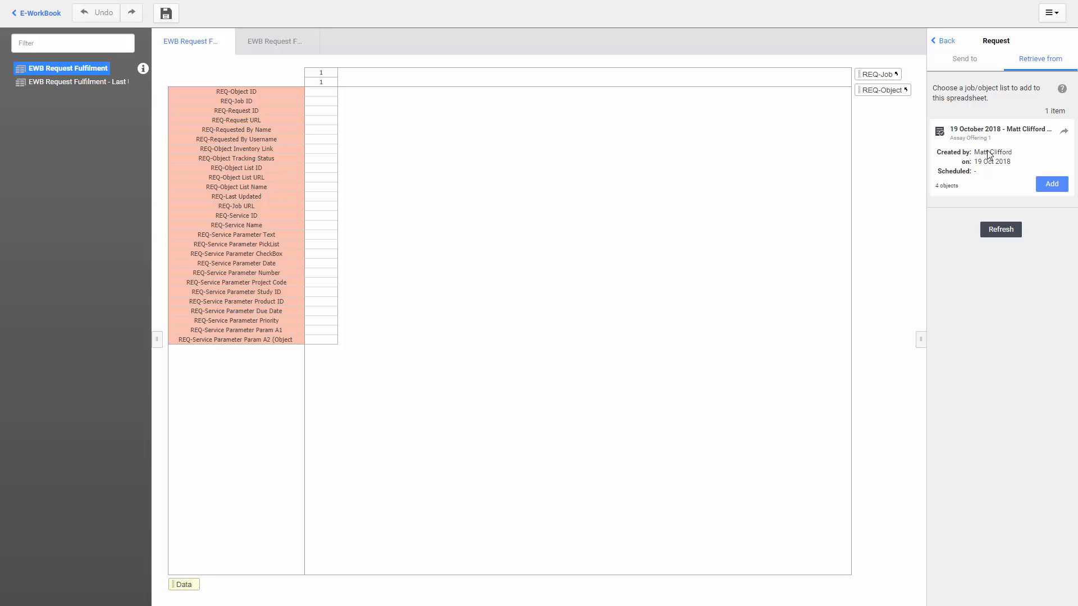
# Add the Demo1 object list to the EWB Request Fulfilment spreadsheet, fitting column 1 to its contents, and update Request from the spreadsheet.
pyautogui.click(1046, 186)
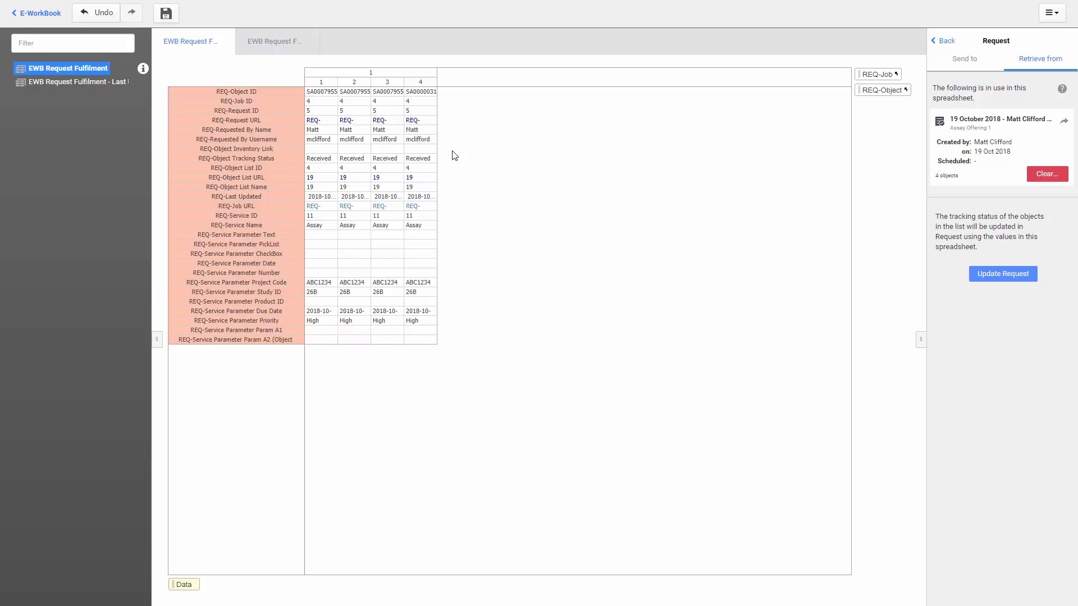
pyautogui.doubleClick(341, 83)
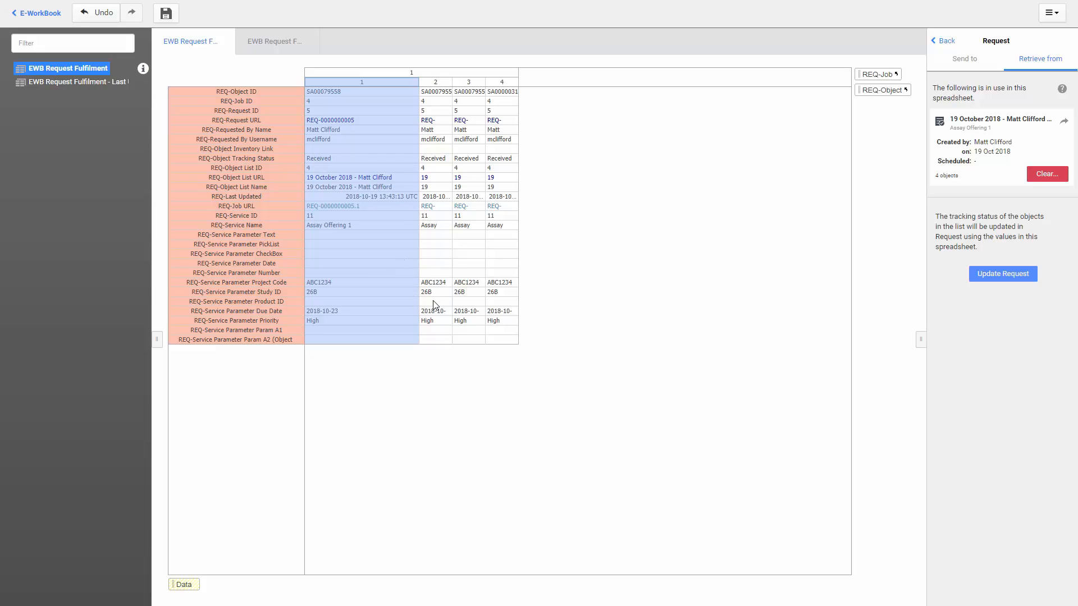
pyautogui.click(1000, 281)
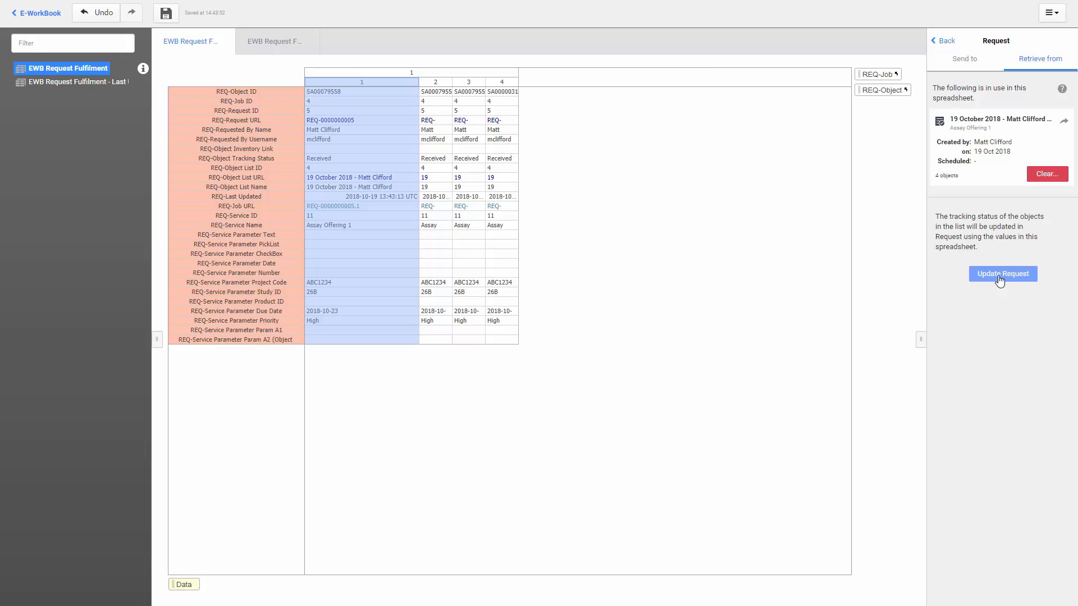